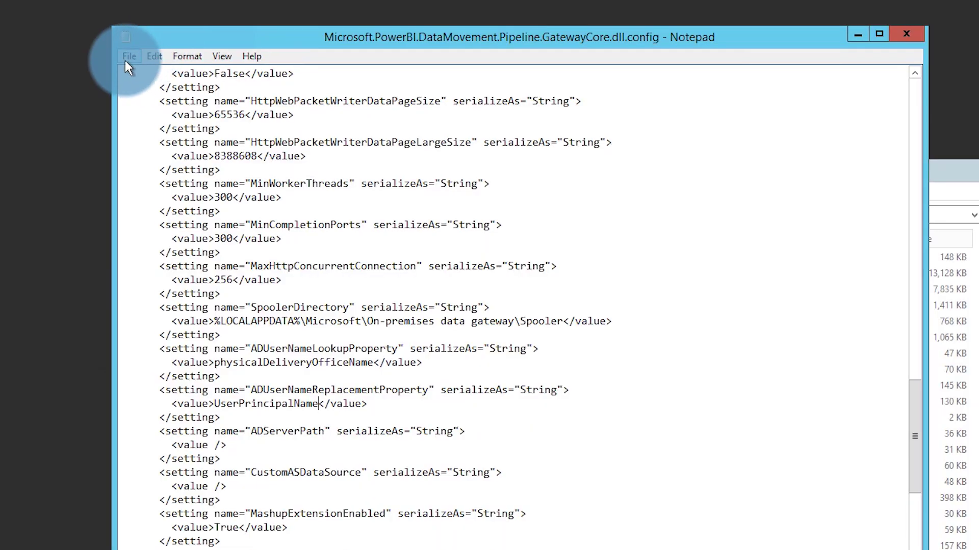
# - Save the edited Microsoft.PowerBI.DataMovement.Pipeline.GatewayCore.dll.config and replace the existing copy in the On-premises data gateway folder with it
pyautogui.click(128, 57)
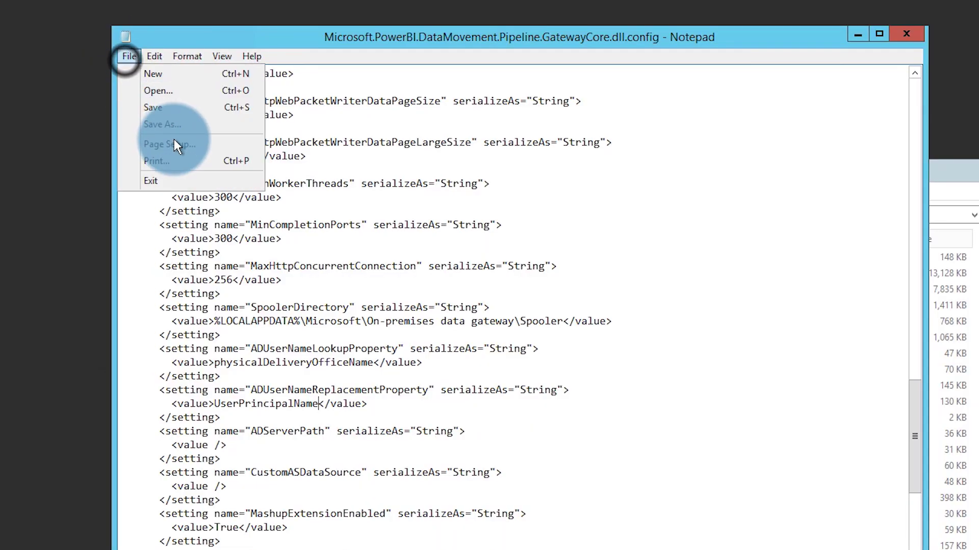
pyautogui.click(171, 108)
pyautogui.doubleClick(124, 35)
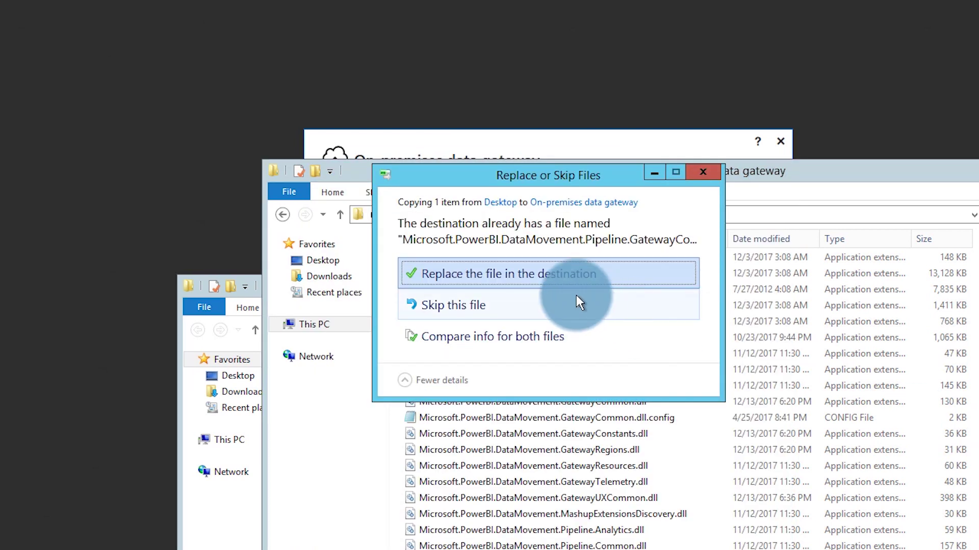
pyautogui.click(548, 273)
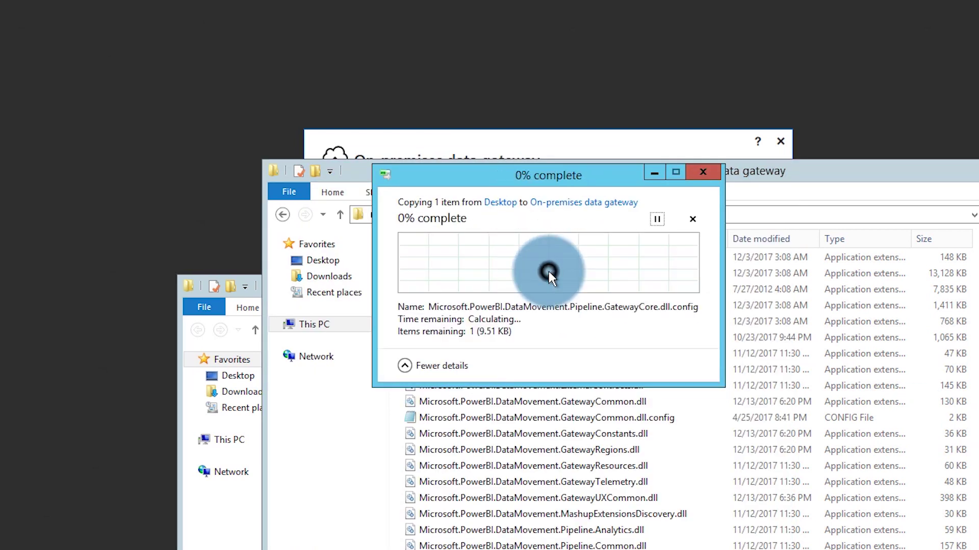
pyautogui.click(514, 282)
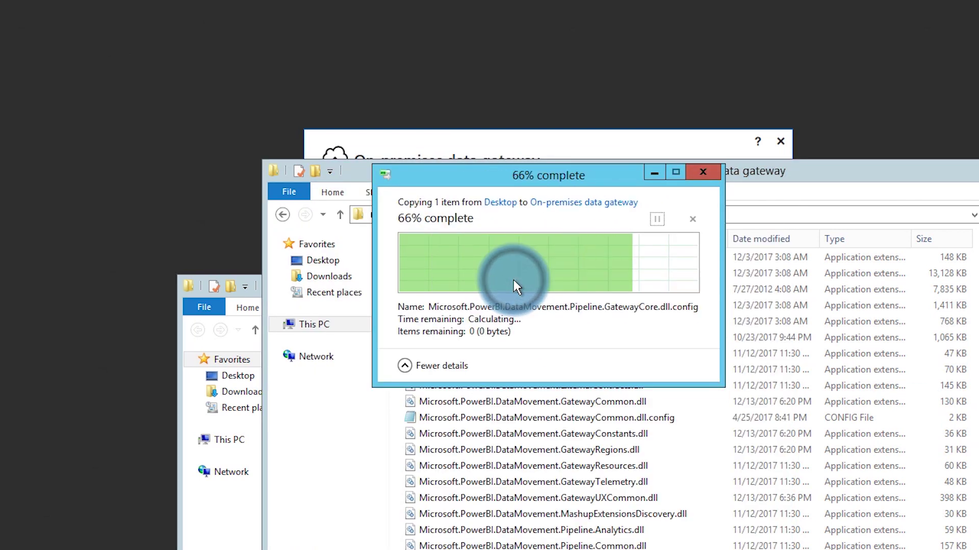
# - Restart the gateway from the On-premises data gateway service settings
pyautogui.click(448, 148)
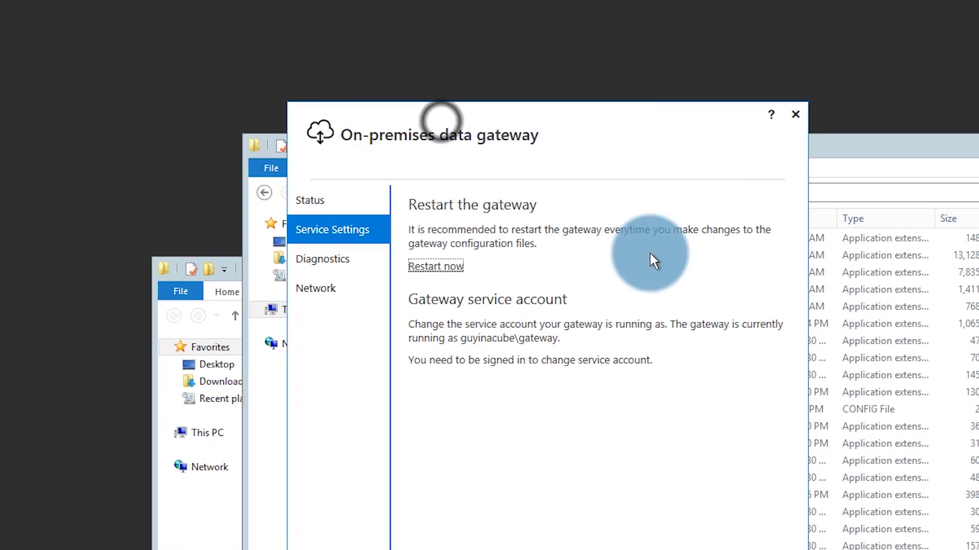
pyautogui.click(451, 284)
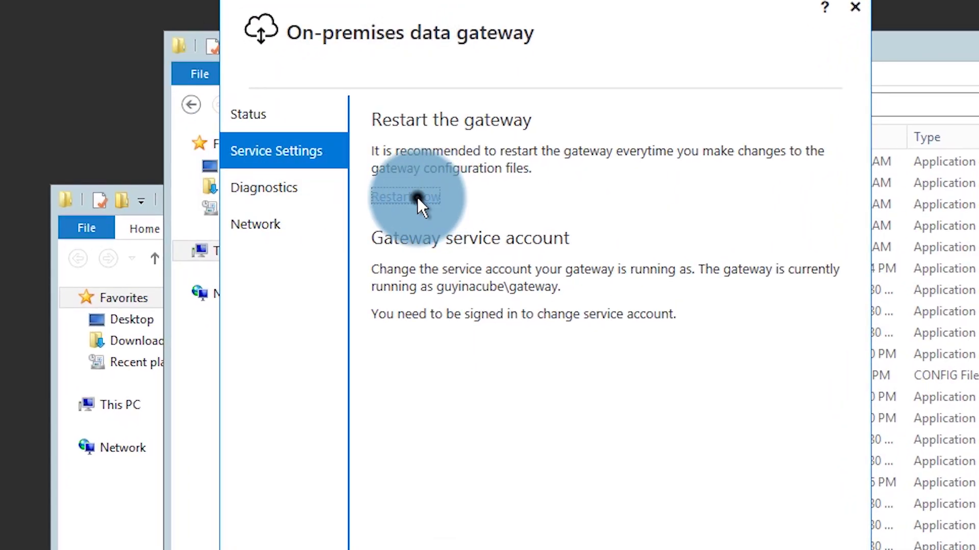
pyautogui.click(555, 361)
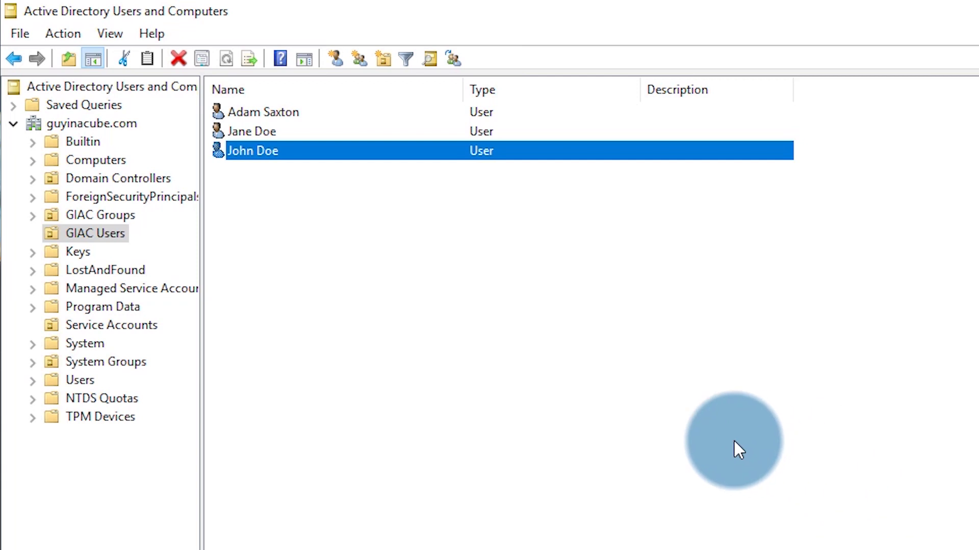
# - Switch to Active Directory Users and Computers and browse the selected GIAC user's full attribute list
pyautogui.doubleClick(273, 152)
pyautogui.click(579, 82)
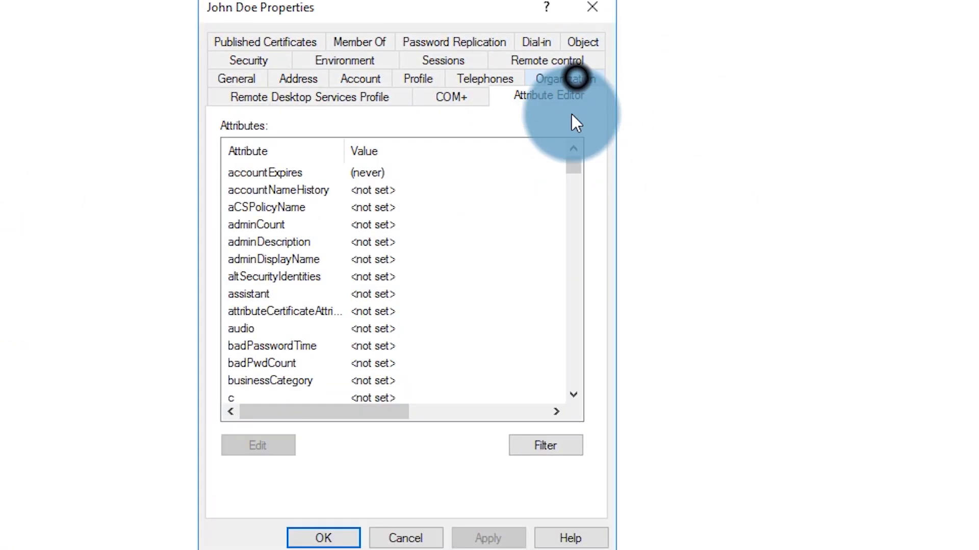
pyautogui.scroll(-9, 332, 319)
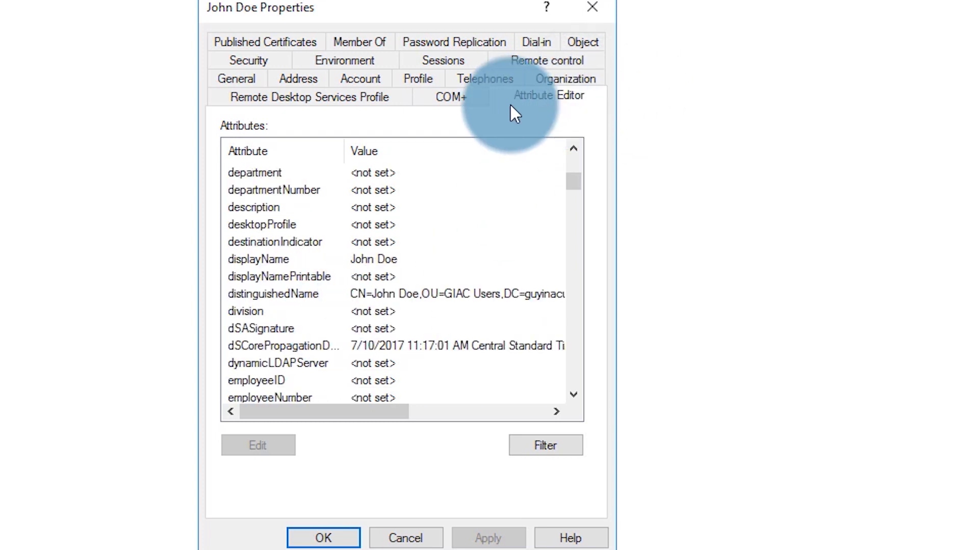
pyautogui.click(81, 26)
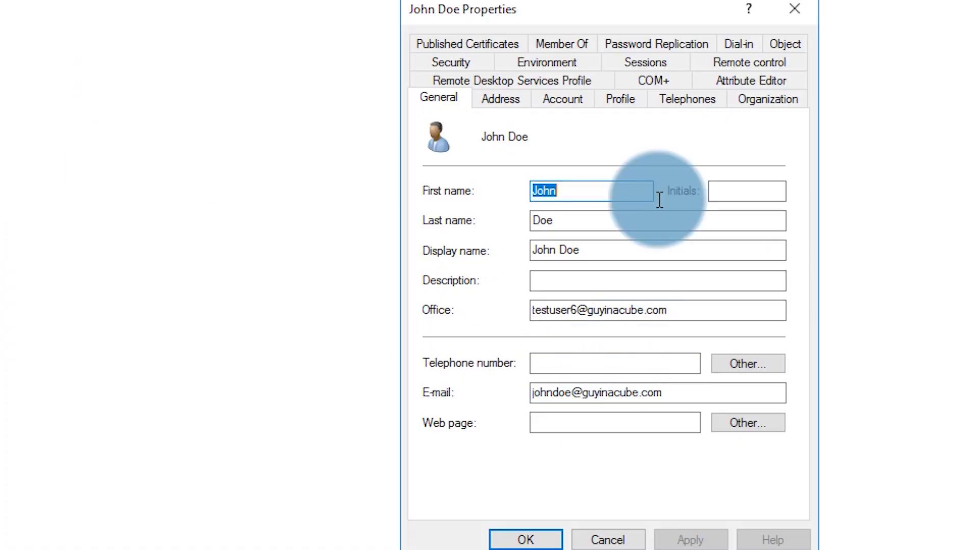
# - Find physicalDeliveryOfficeName among the user's attributes, widen the attribute name column and open the attribute's value
pyautogui.click(783, 81)
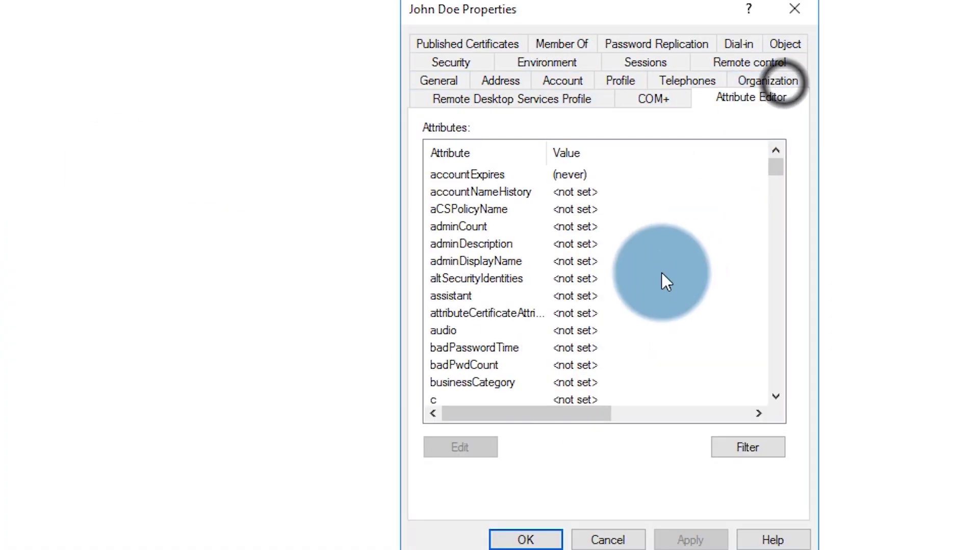
pyautogui.scroll(-15, 591, 289)
pyautogui.scroll(-20, 576, 295)
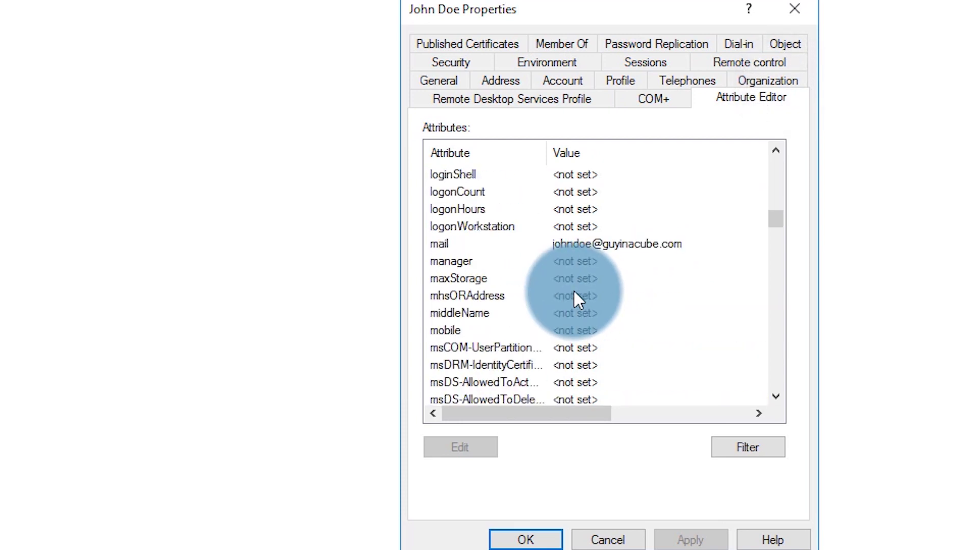
pyautogui.click(496, 349)
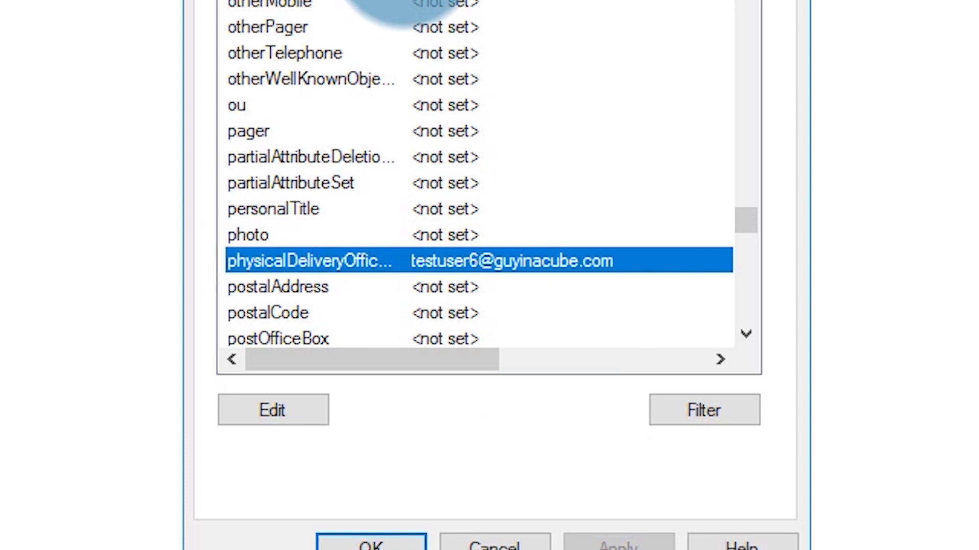
pyautogui.moveTo(448, 2); pyautogui.dragTo(454, 3)
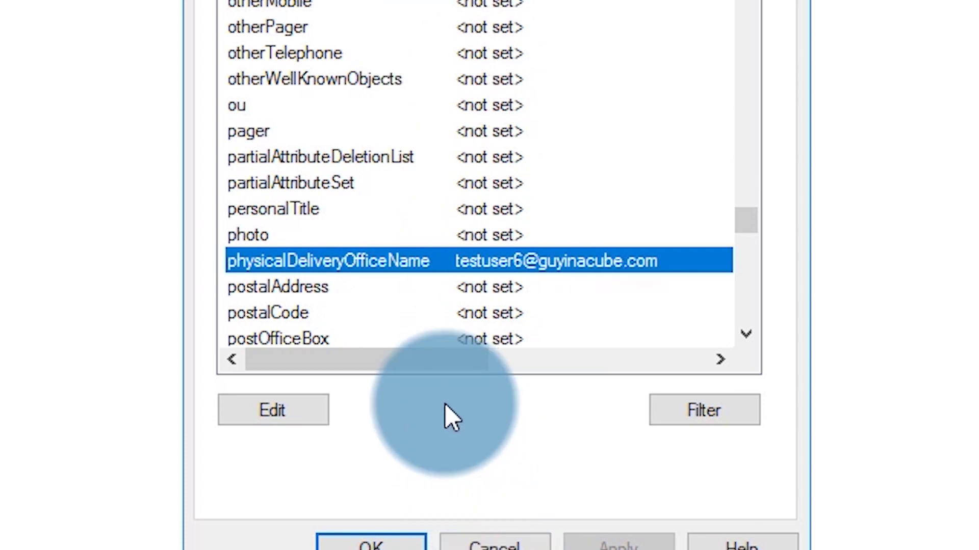
pyautogui.doubleClick(411, 273)
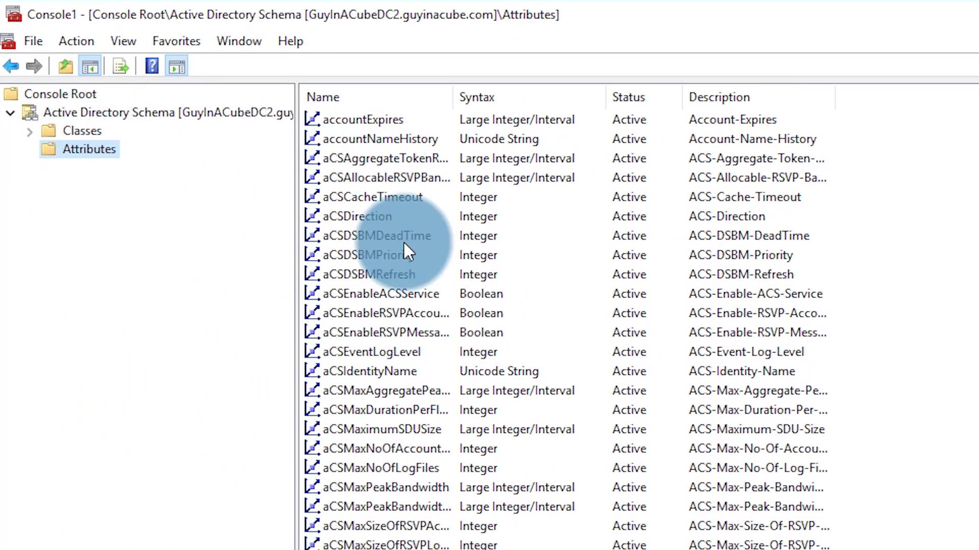
# - In the Active Directory Schema console, widen the attribute name column and select the drink attribute
pyautogui.click(414, 468)
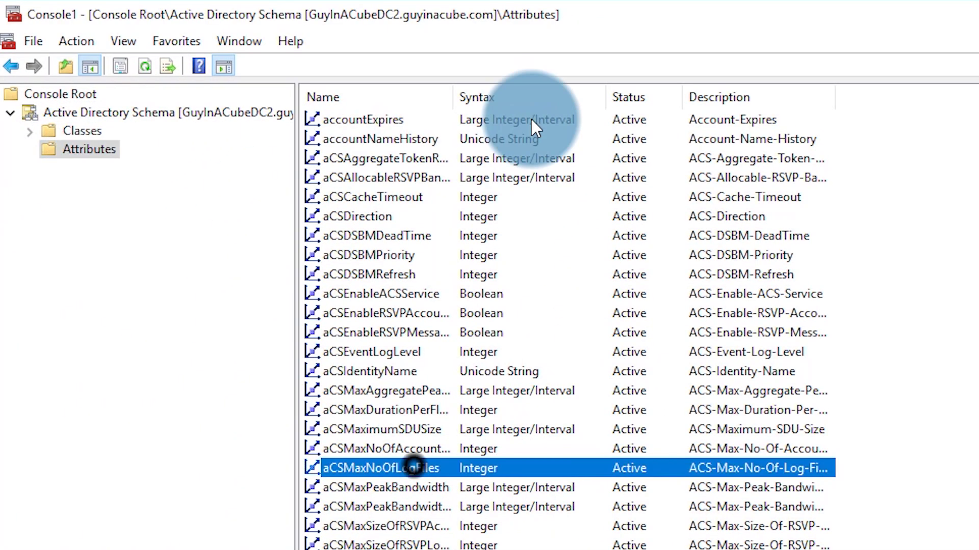
pyautogui.doubleClick(456, 91)
pyautogui.scroll(-8, 473, 448)
pyautogui.click(360, 430)
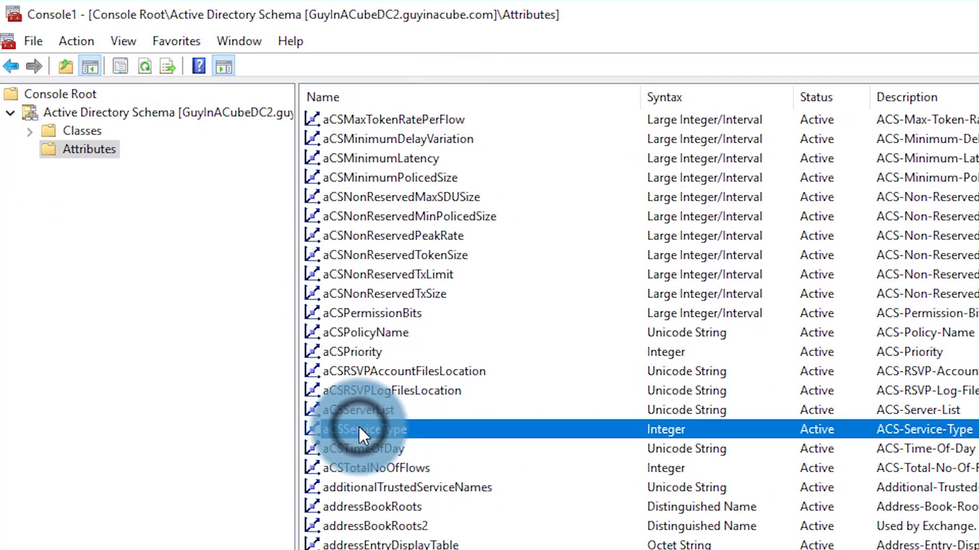
pyautogui.press('d')
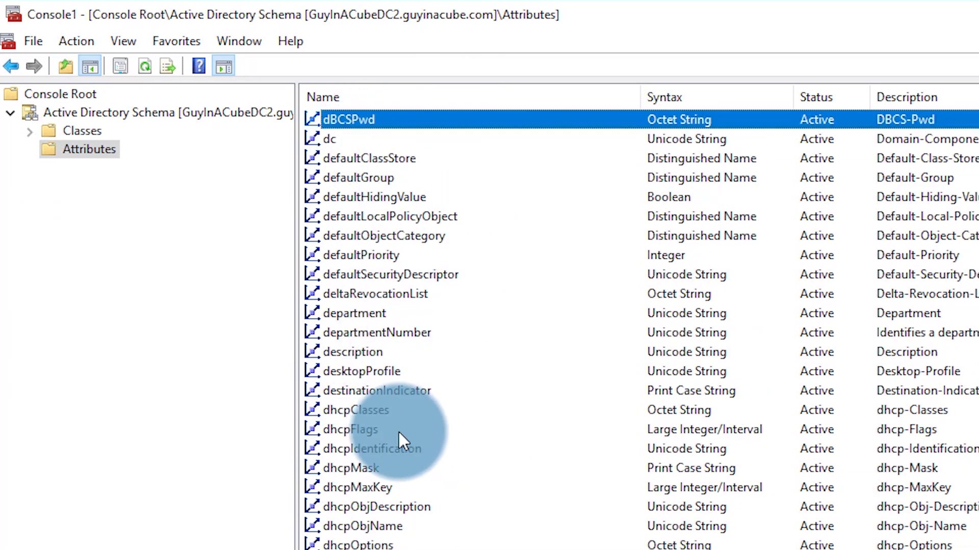
pyautogui.scroll(-15, 399, 431)
pyautogui.click(365, 505)
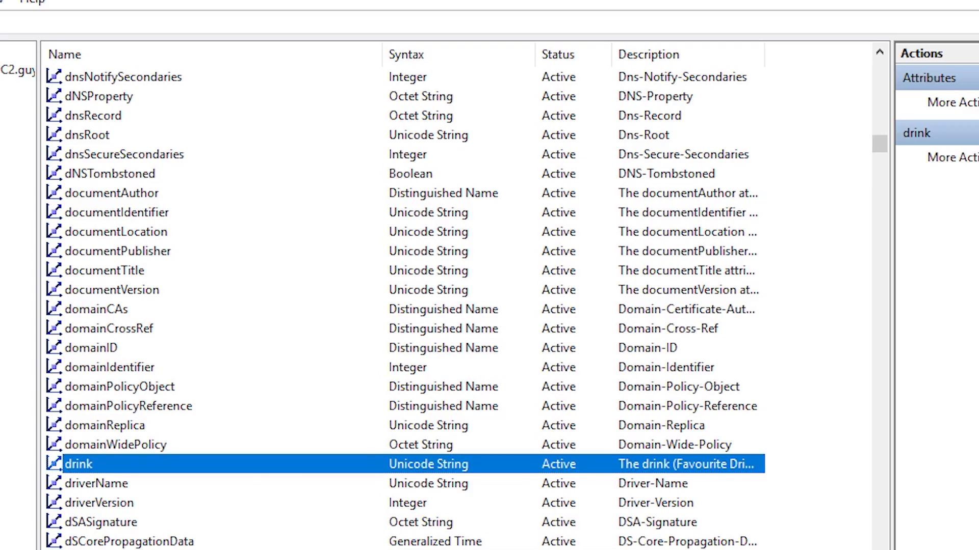
# - Find physicalDeliveryOfficeName in the schema, inspect its indexing and Global Catalog options, and close its properties and the user's string attribute editor
pyautogui.scroll(-15, 247, 456)
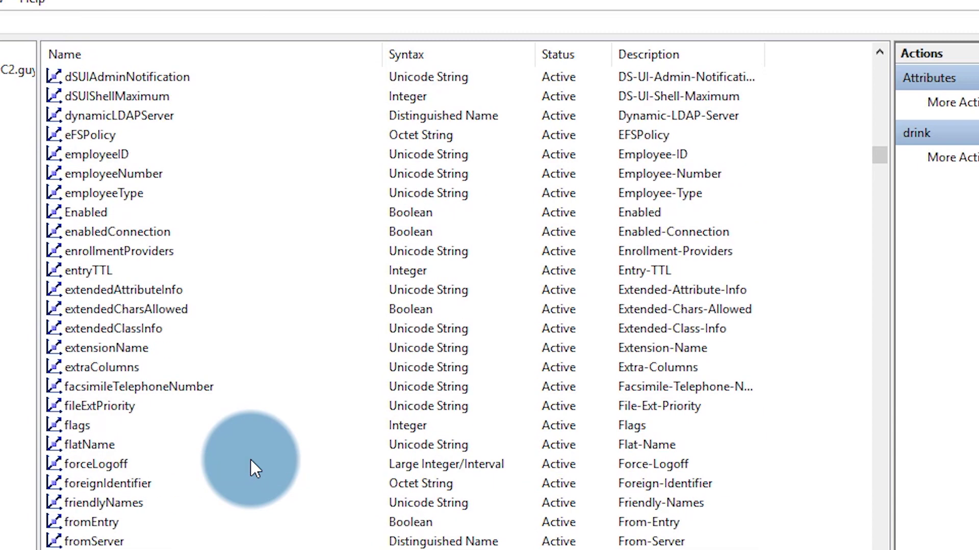
pyautogui.scroll(-2, 251, 461)
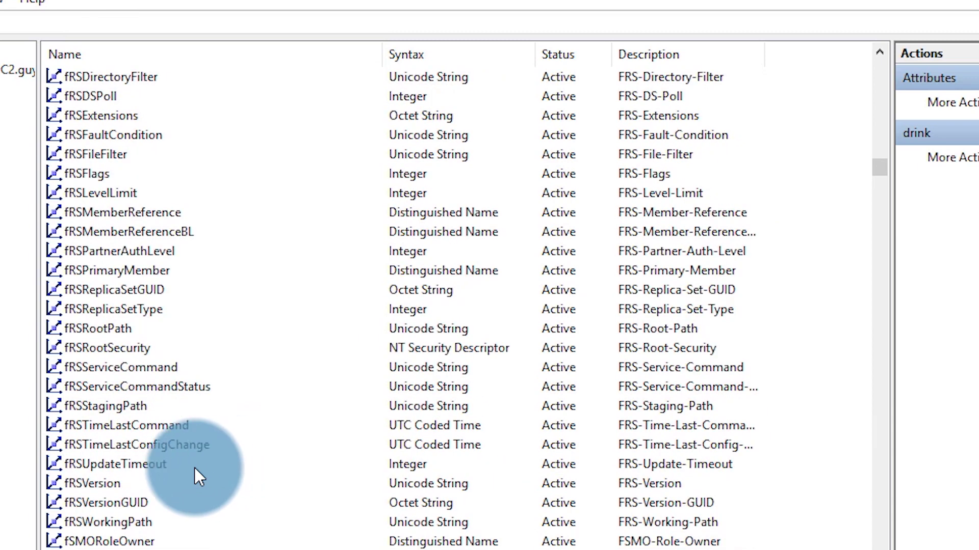
pyautogui.scroll(-20, 191, 474)
pyautogui.scroll(-20, 194, 471)
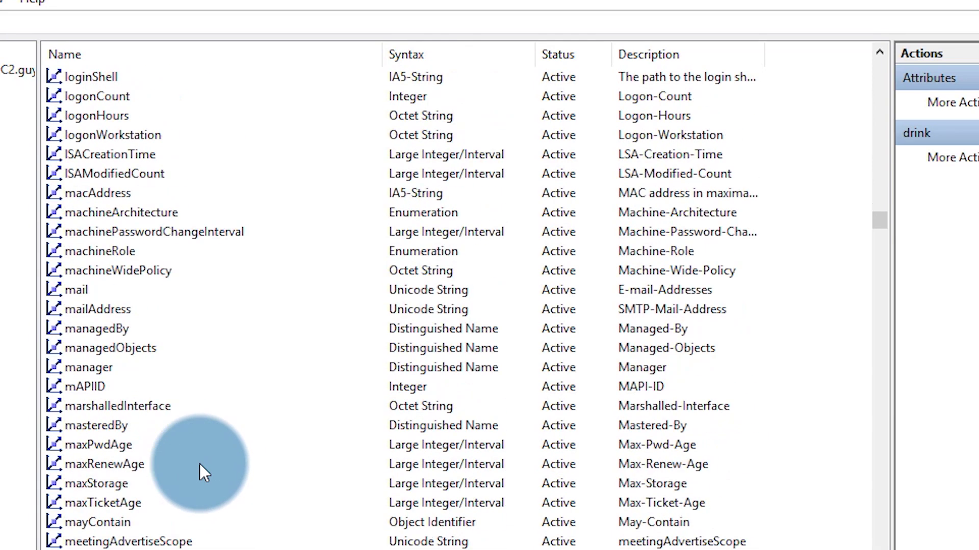
pyautogui.scroll(-20, 200, 463)
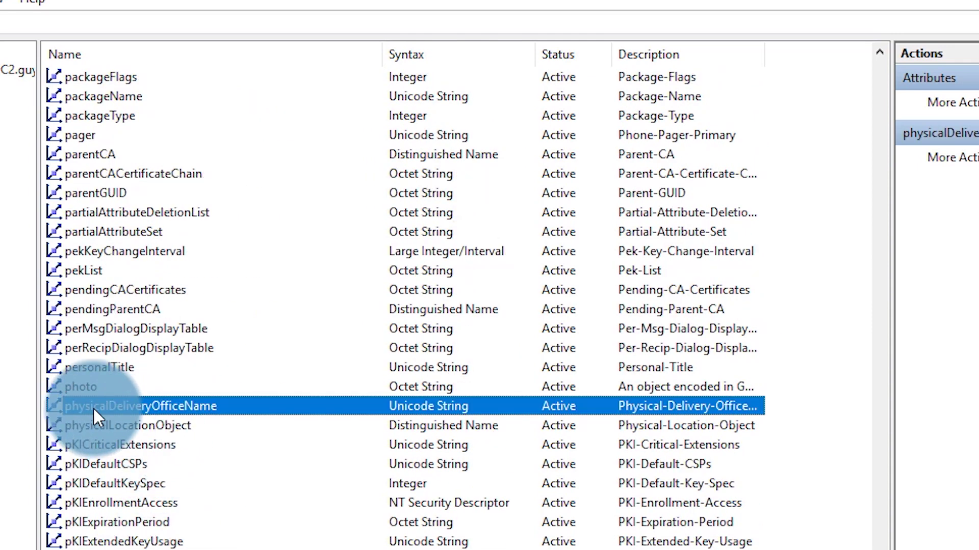
pyautogui.doubleClick(186, 413)
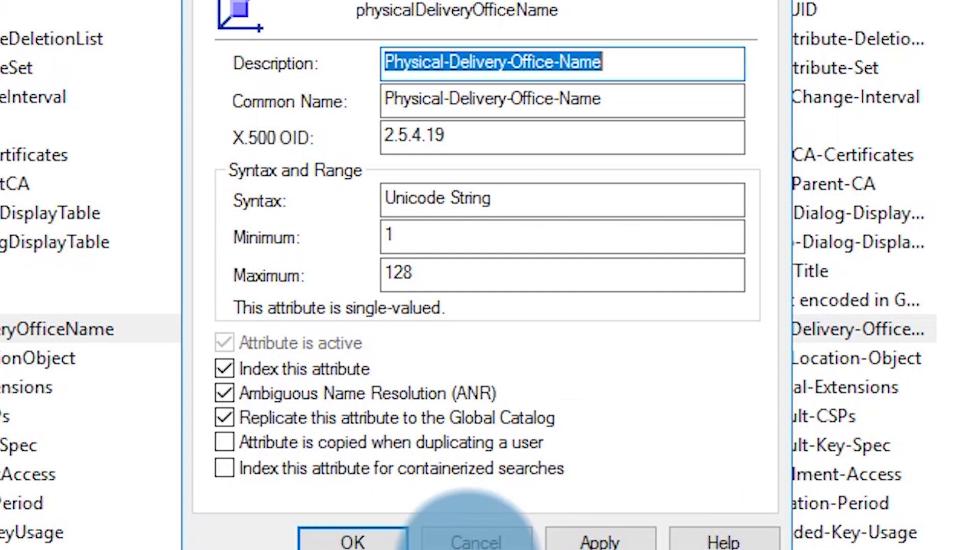
pyautogui.click(484, 542)
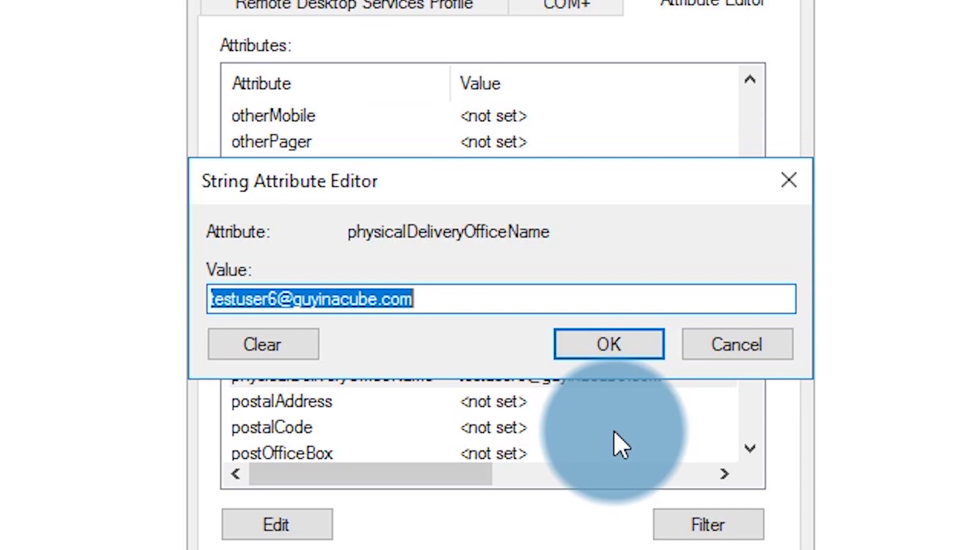
pyautogui.click(634, 351)
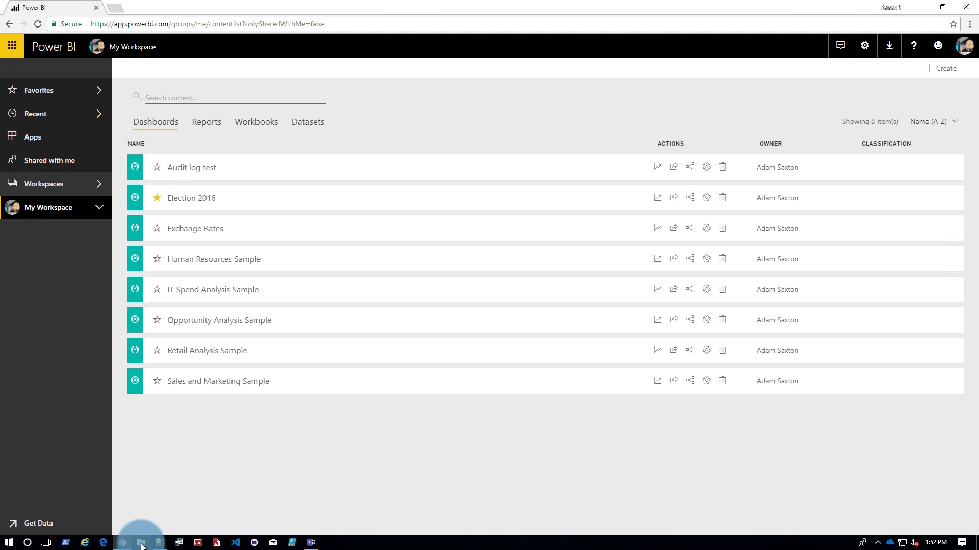
# - Switch to SQL Server Profiler and start a new trace
pyautogui.moveTo(121, 543)
pyautogui.click(90, 516)
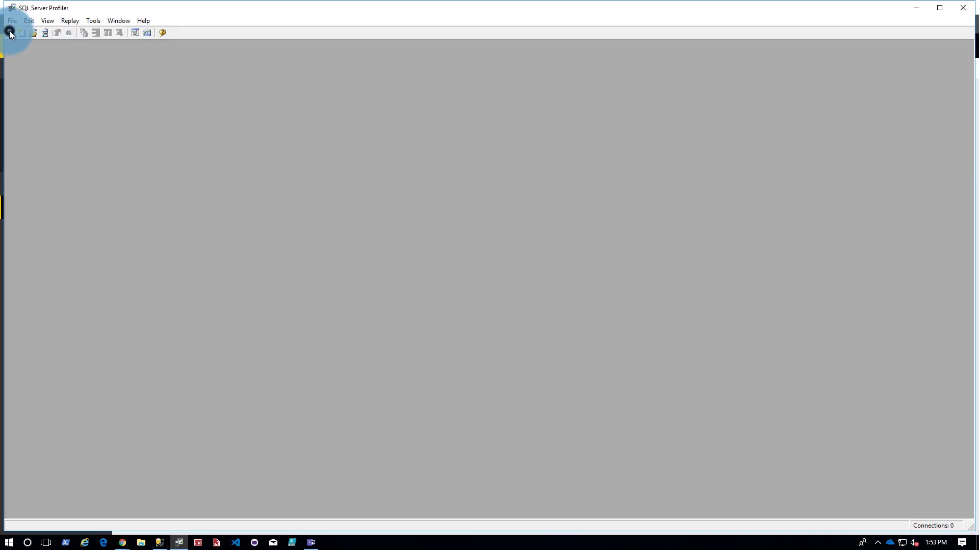
pyautogui.click(10, 32)
pyautogui.click(457, 284)
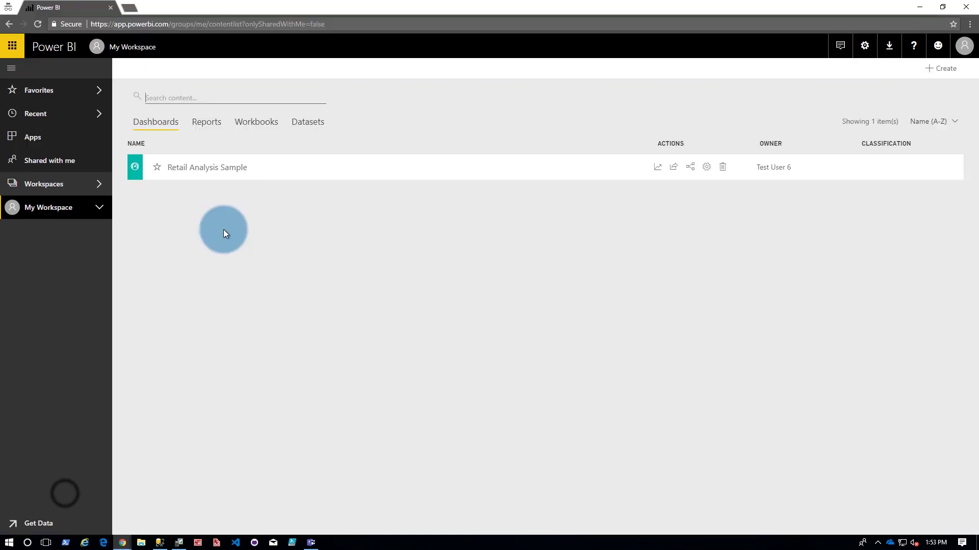
# - In the test user's Power BI workspace, connect to SQL Server Analysis Services using the Election 2016 Live source and Election2016 - Model
pyautogui.click(44, 523)
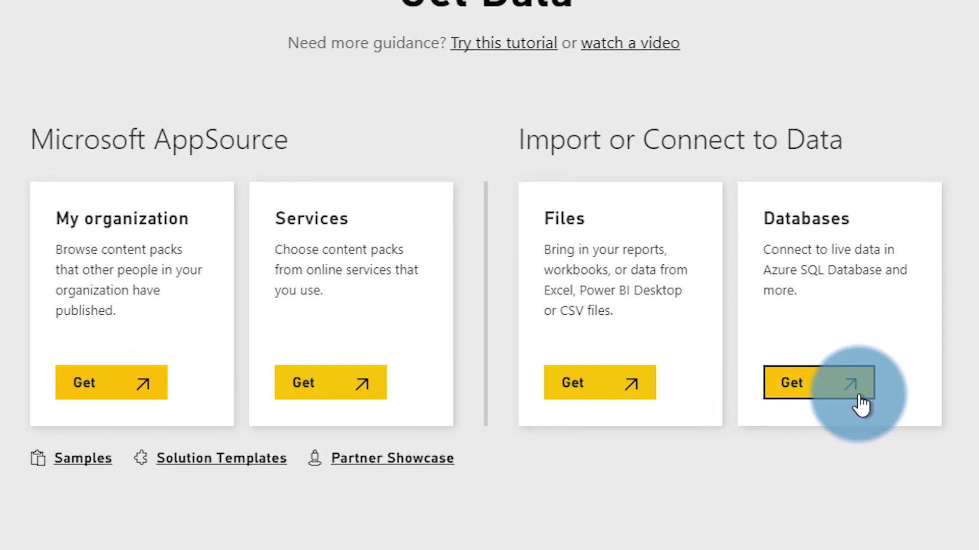
pyautogui.click(845, 386)
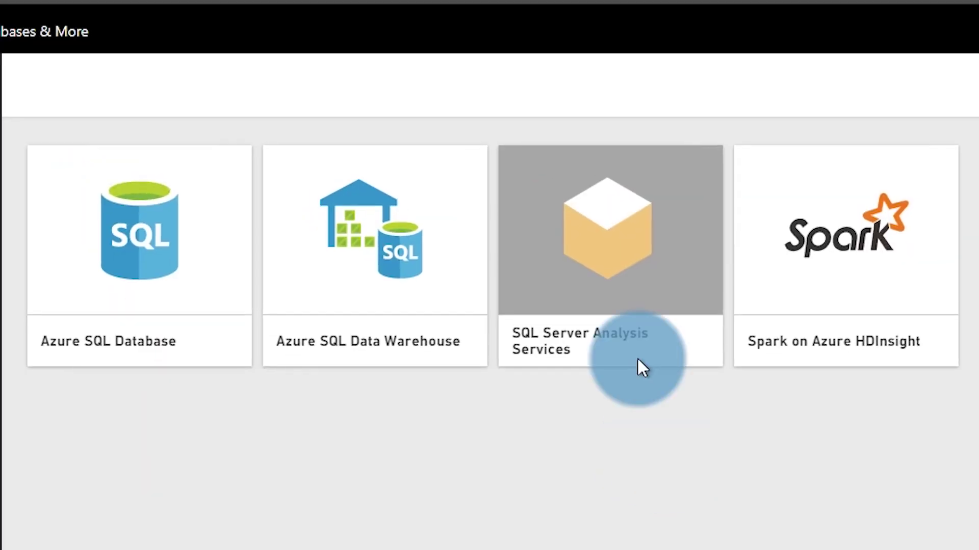
pyautogui.click(622, 258)
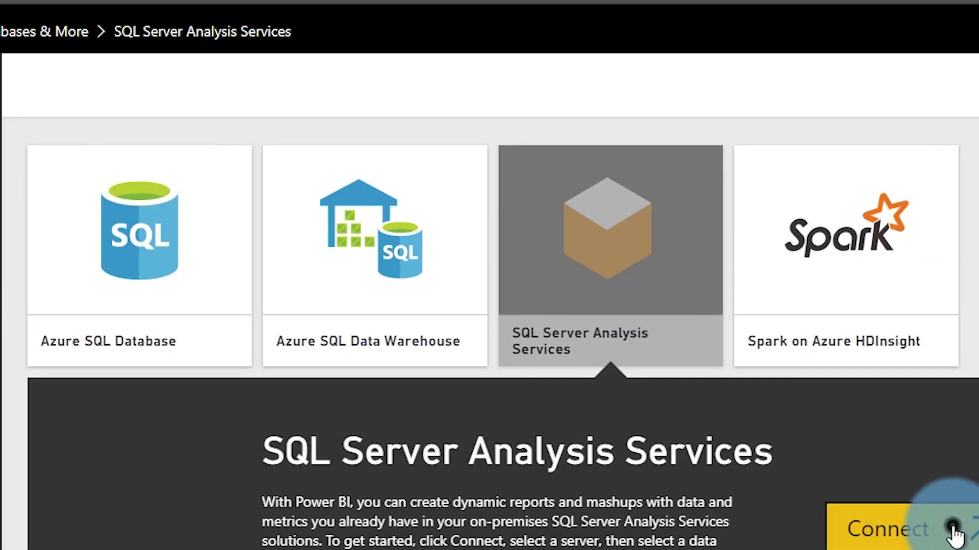
pyautogui.click(887, 528)
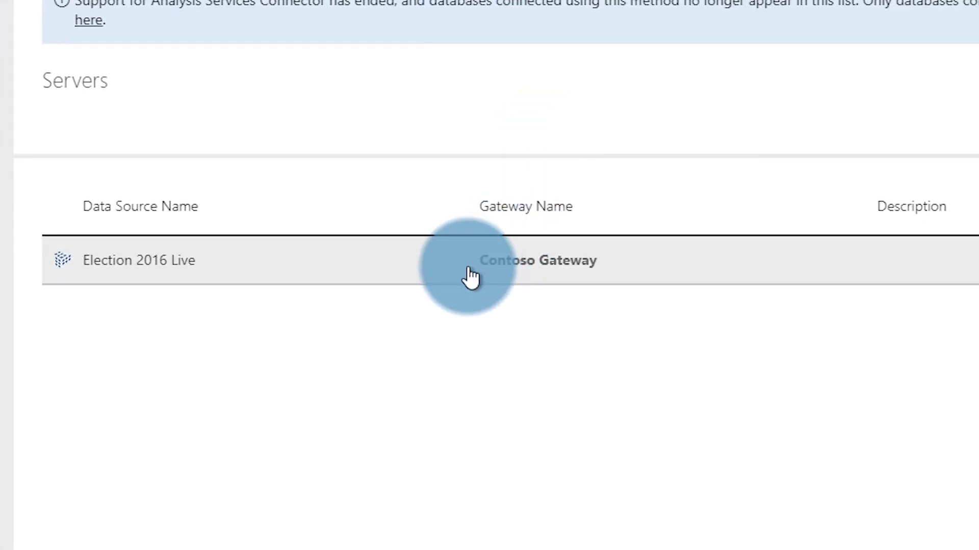
pyautogui.click(245, 269)
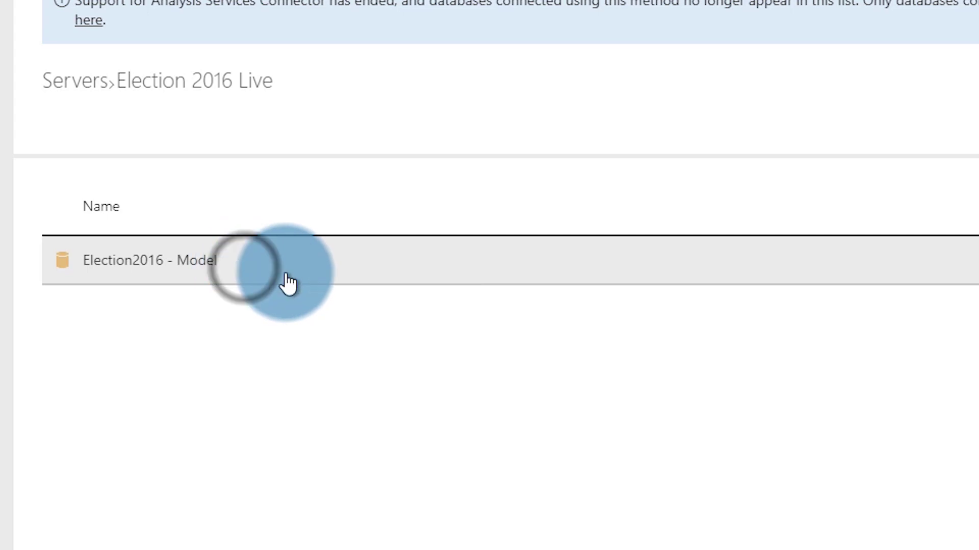
pyautogui.click(867, 105)
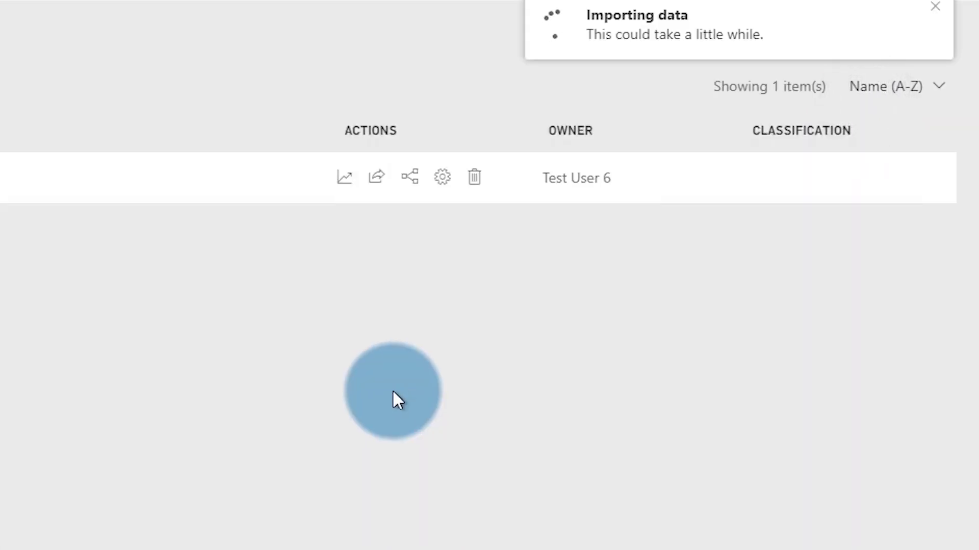
# - Create a report from the Election2016 - Model dataset and add the Candidate Name field to the canvas
pyautogui.click(262, 122)
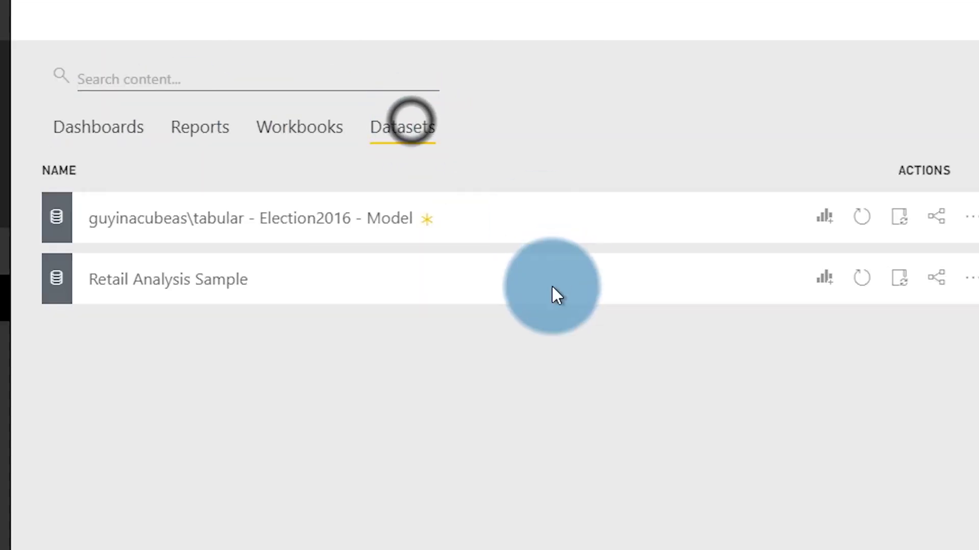
pyautogui.click(823, 219)
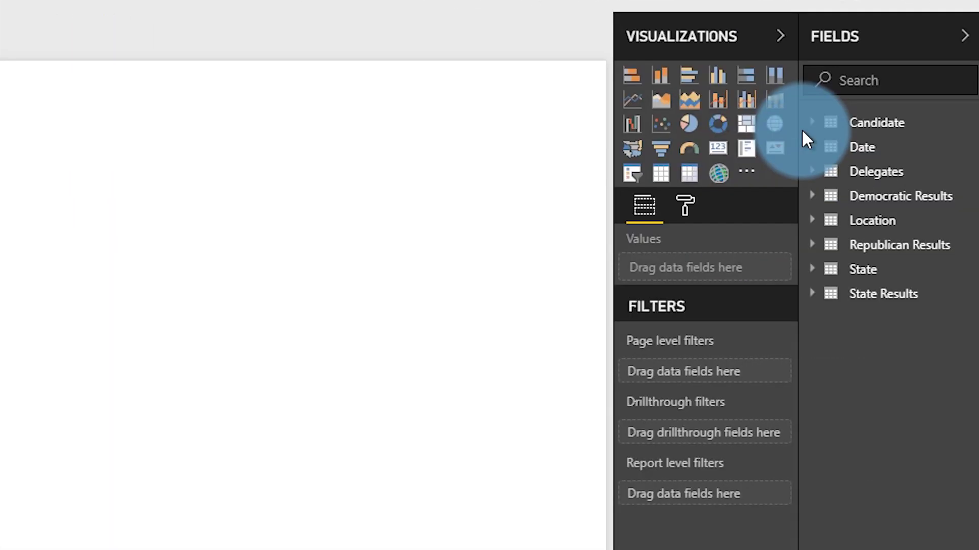
pyautogui.click(813, 124)
pyautogui.moveTo(881, 152); pyautogui.dragTo(389, 232)
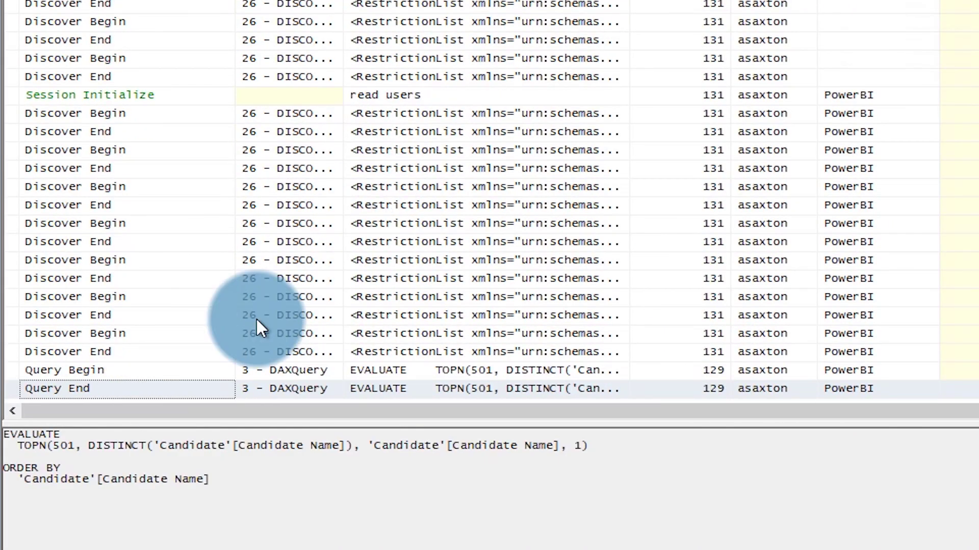
# - In SQL Server Profiler, examine the DAX Query Begin event's properties for the EffectiveUserName value
pyautogui.click(341, 371)
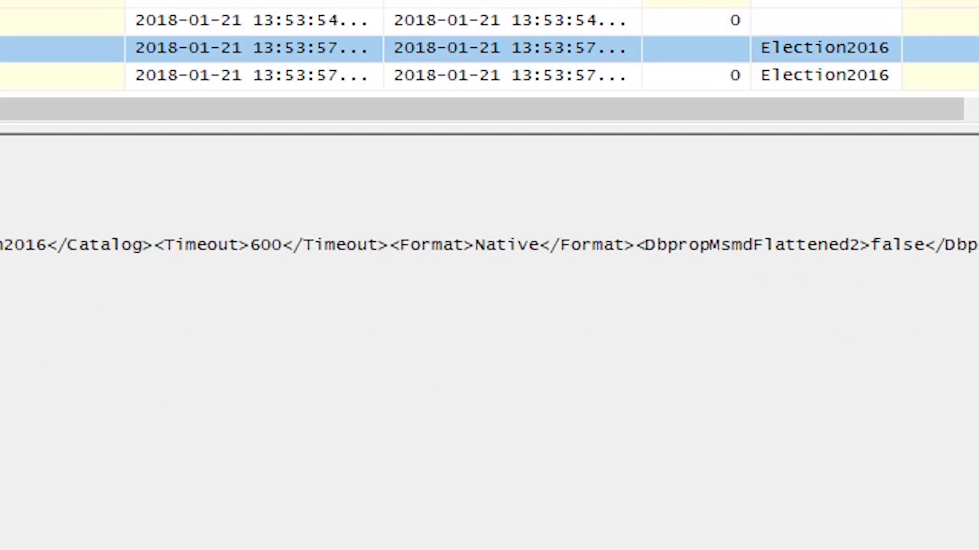
pyautogui.moveTo(120, 549); pyautogui.dragTo(888, 549)
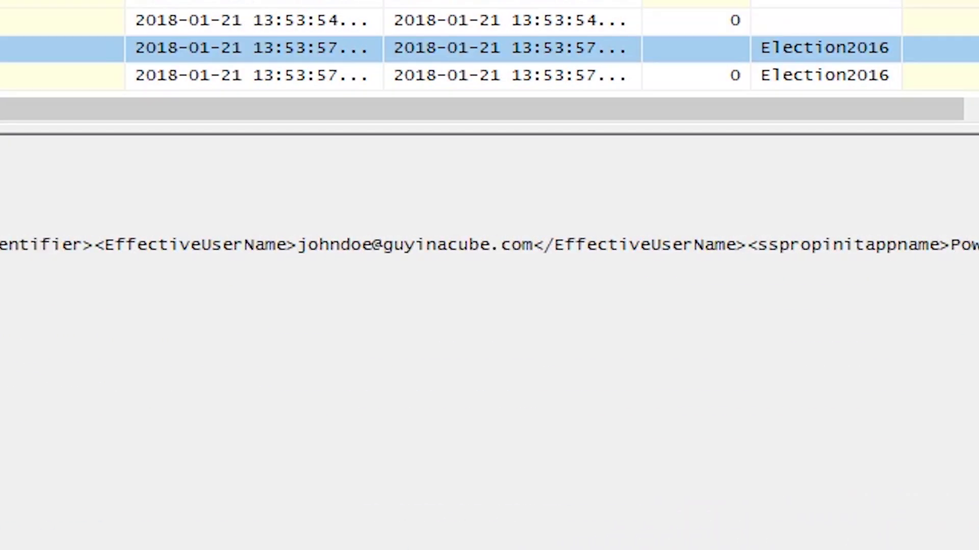